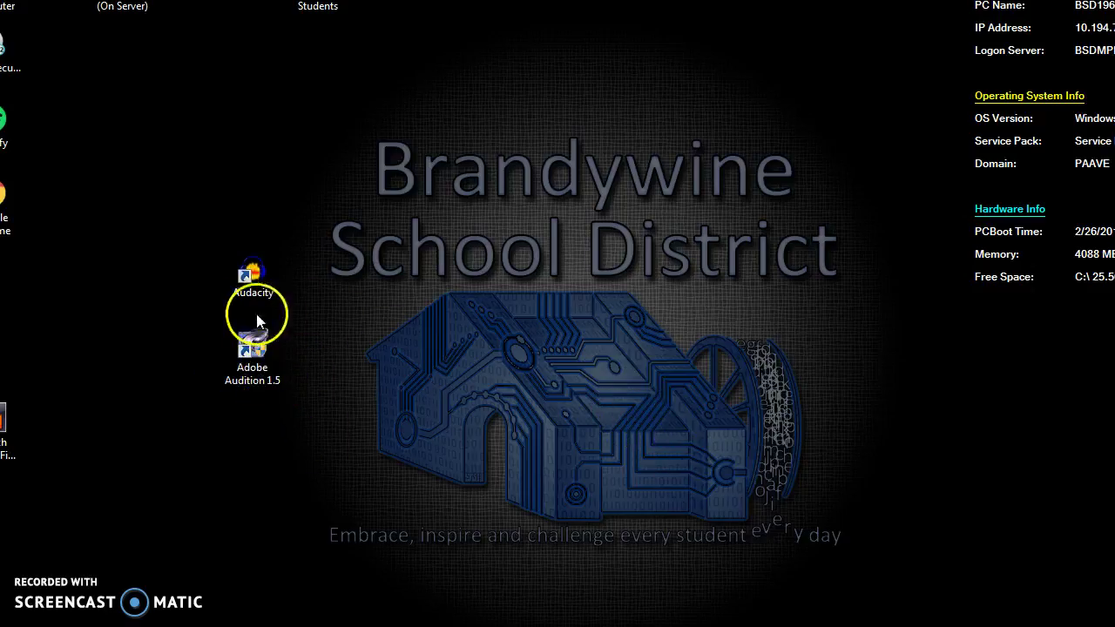
Launch Adobe Audition 1.5 from its desktop shortcut.
left_click(251, 351)
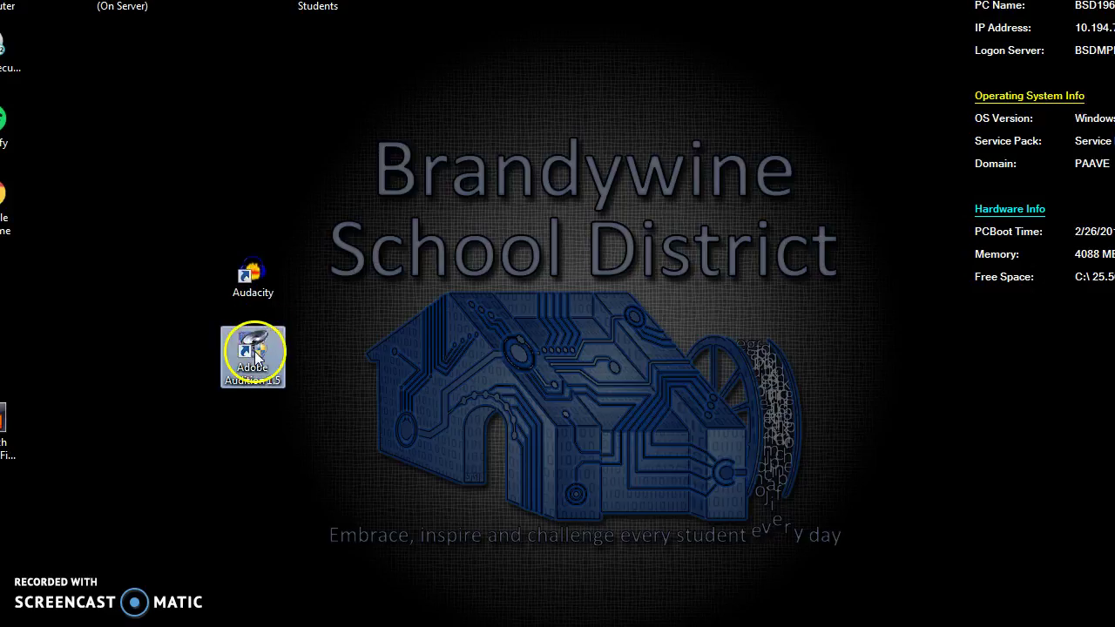
Start Audition, glance at Multitrack View, and return to the empty Edit View.
left_click(671, 368)
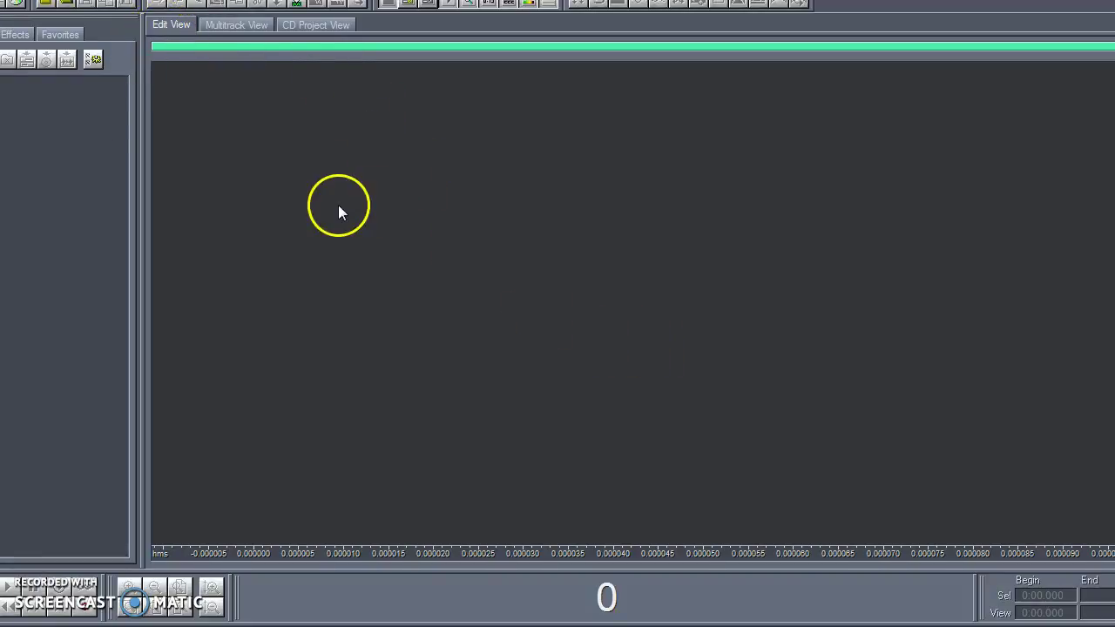
left_click(255, 25)
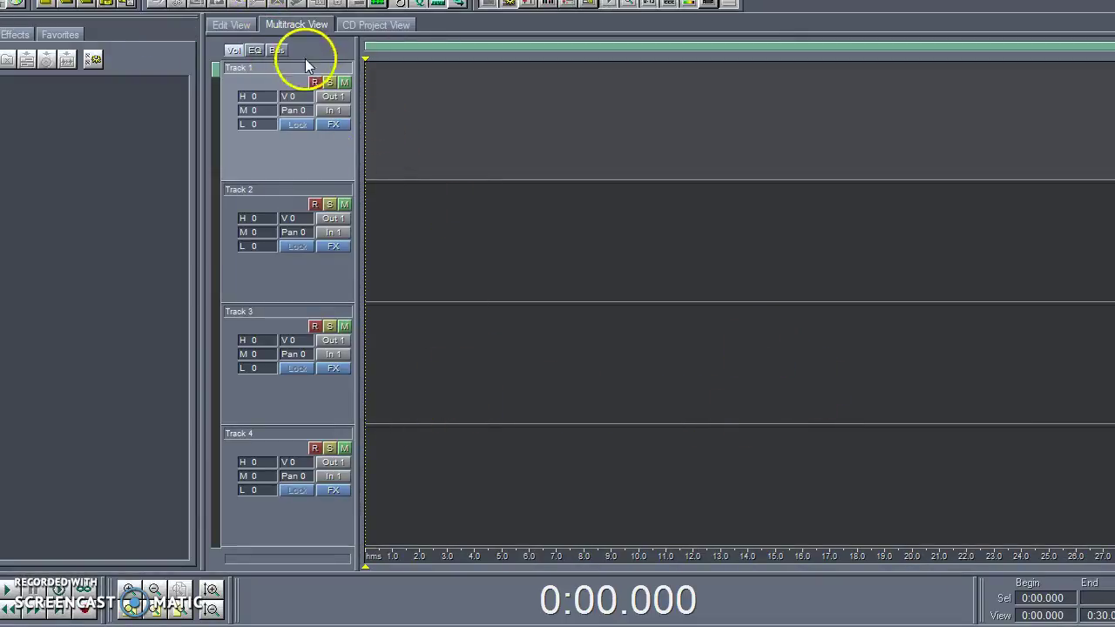
left_click(237, 25)
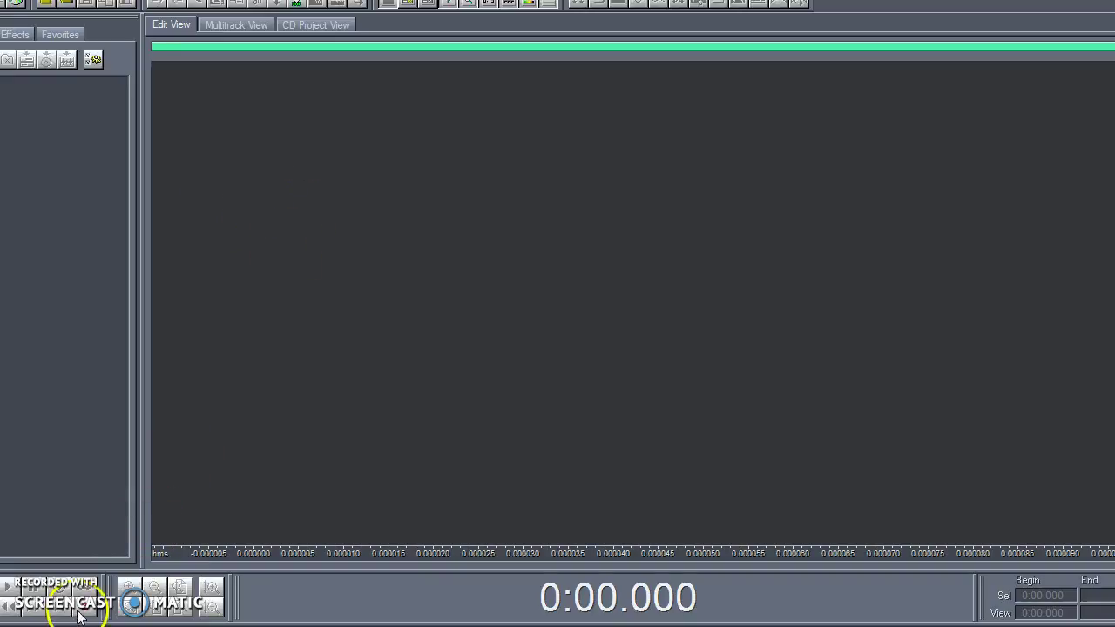
Create a new 44100 Hz stereo 16-bit waveform and record a roughly 24-second voice take.
key("ctrl+n")
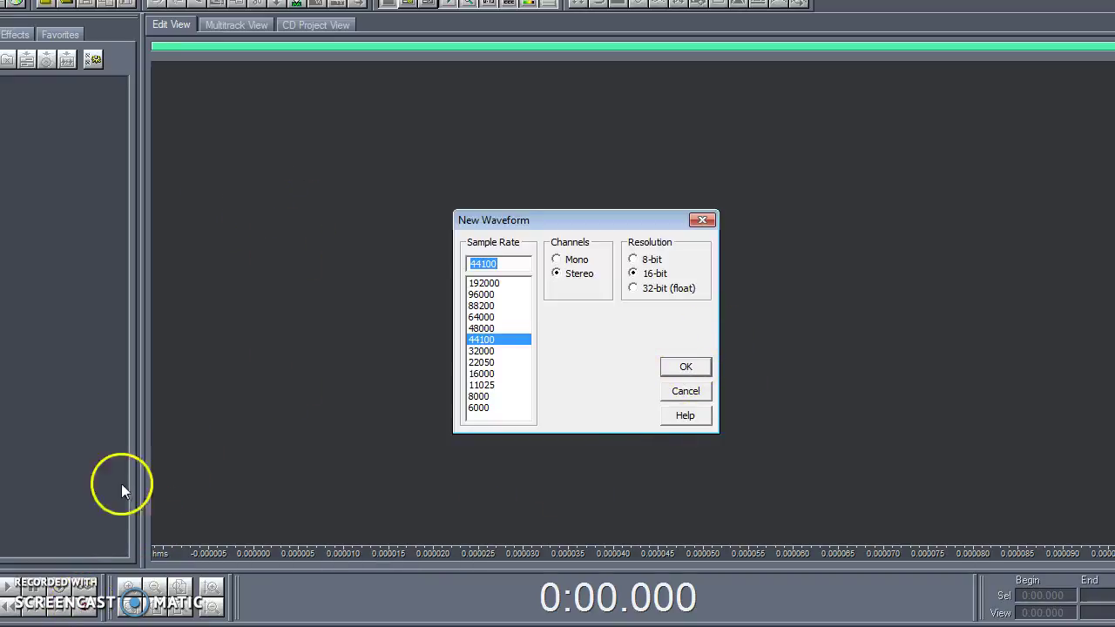
left_click(687, 368)
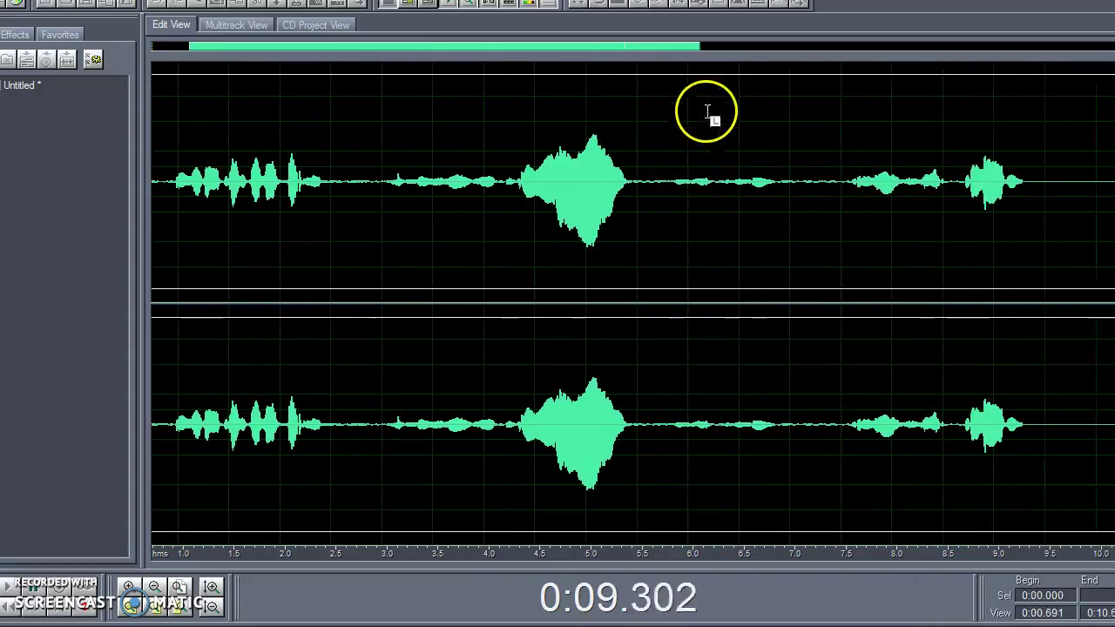
left_click_drag(664, 84, 689, 87)
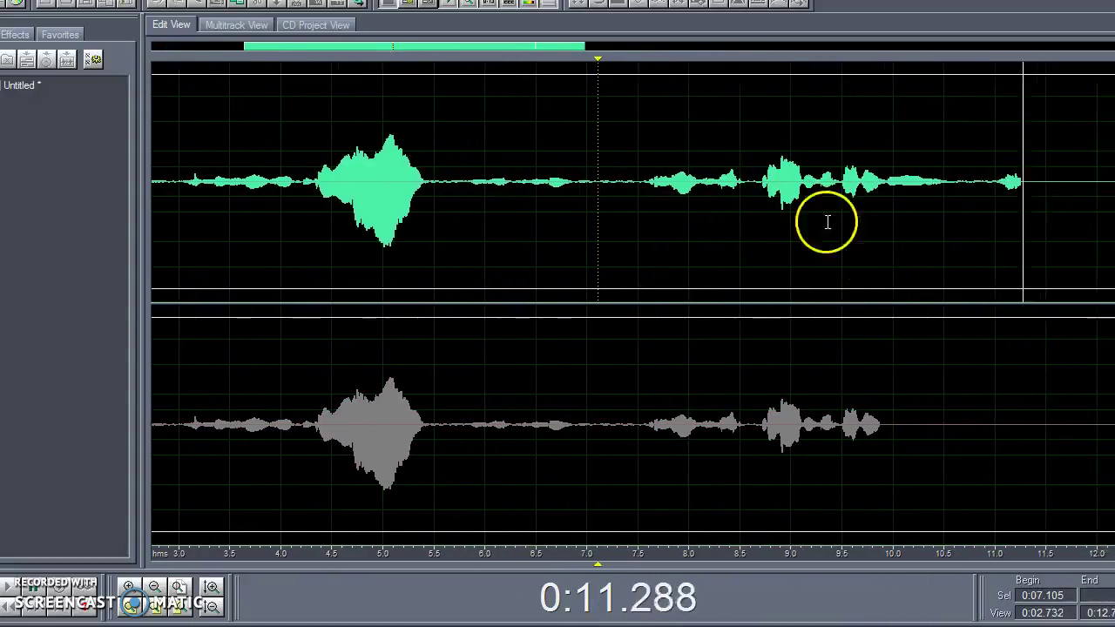
left_click(897, 378)
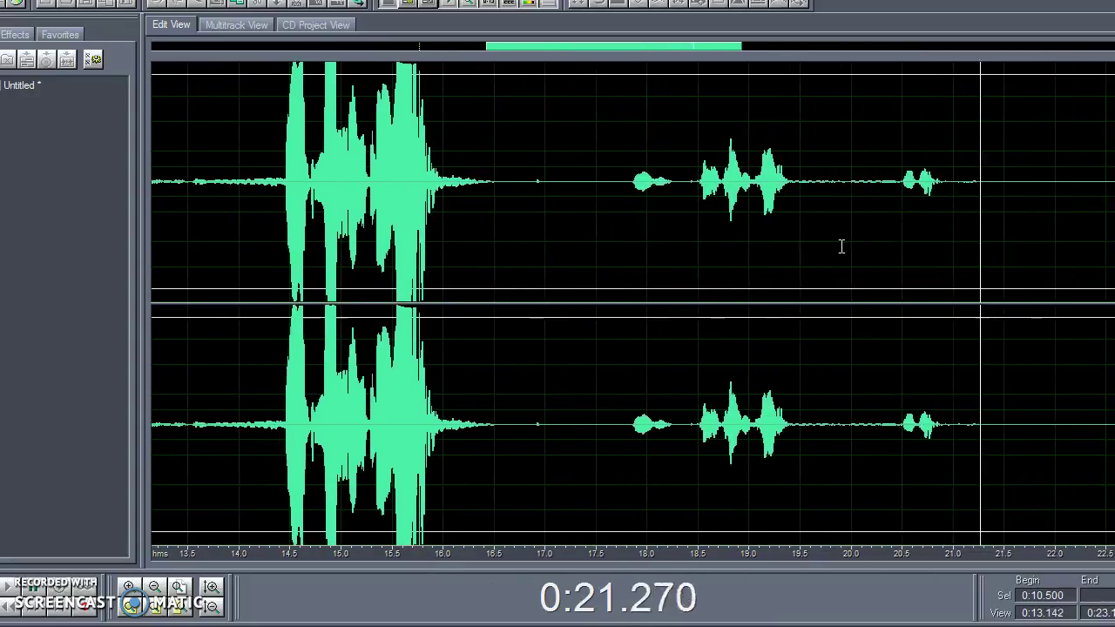
left_click(945, 289)
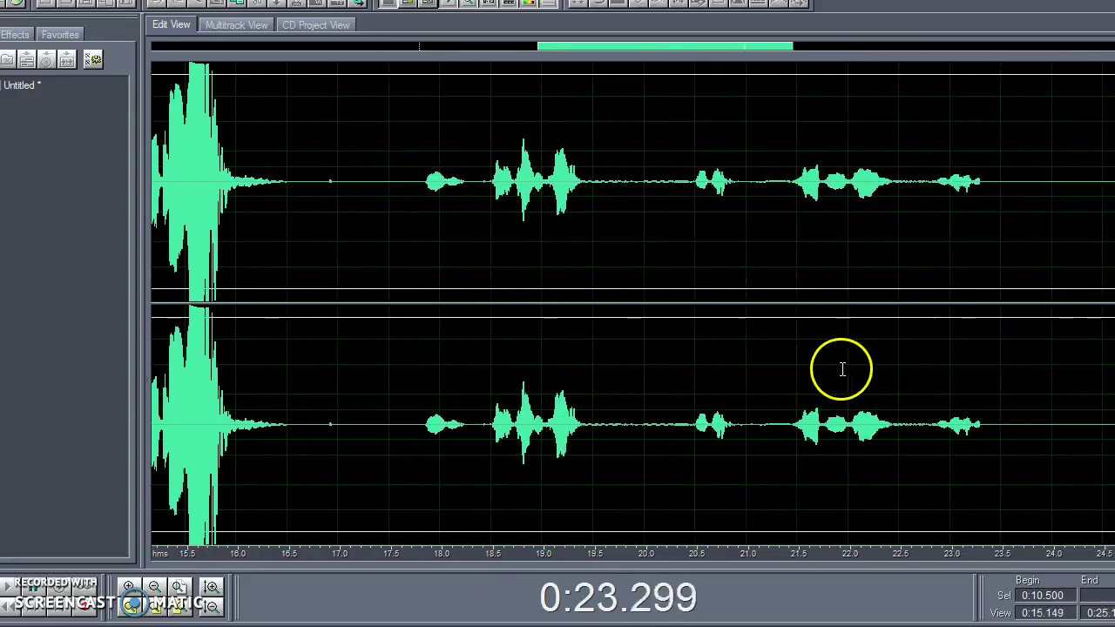
key("space")
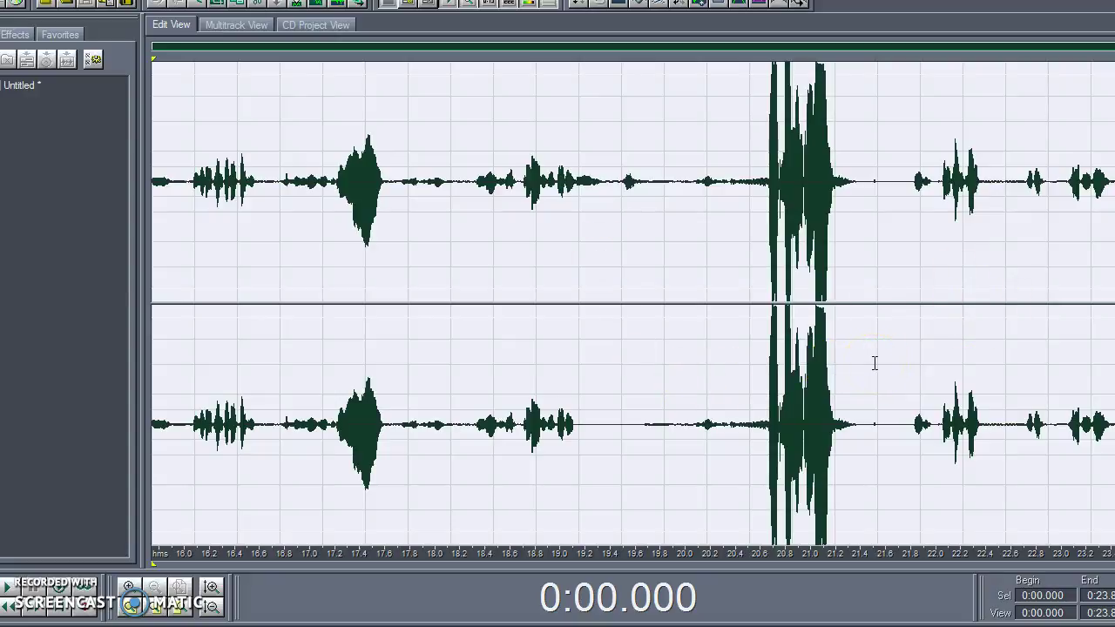
Clear the recorded take from the untitled waveform and bring up the Windows Start menu.
key("Delete")
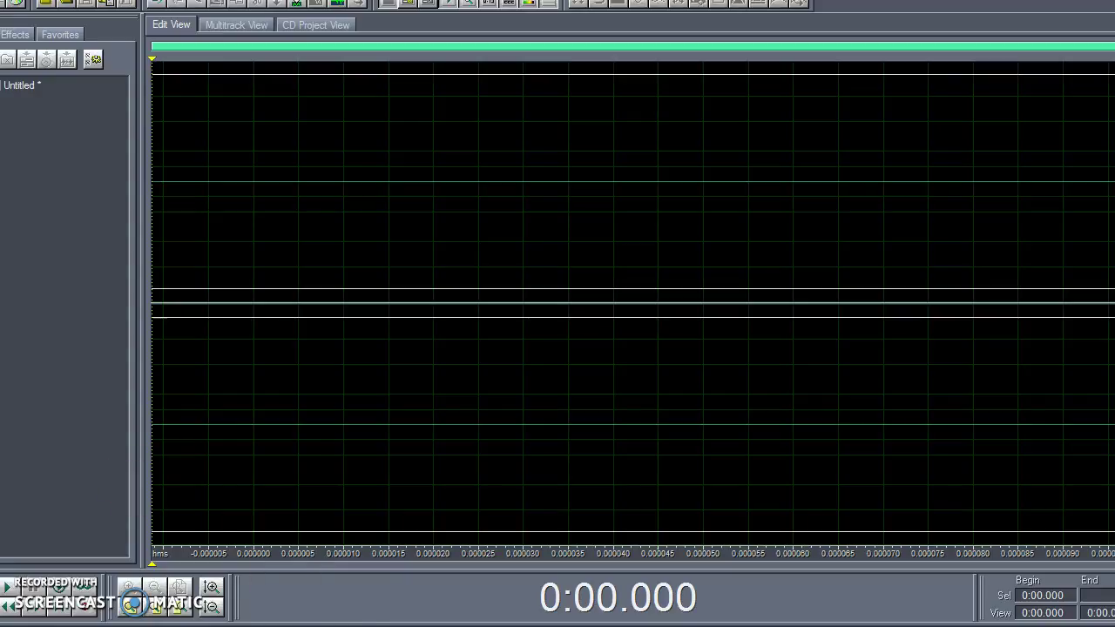
key("super")
Launch Word and open the Open and Close Script document from File > Open.
left_click(128, 278)
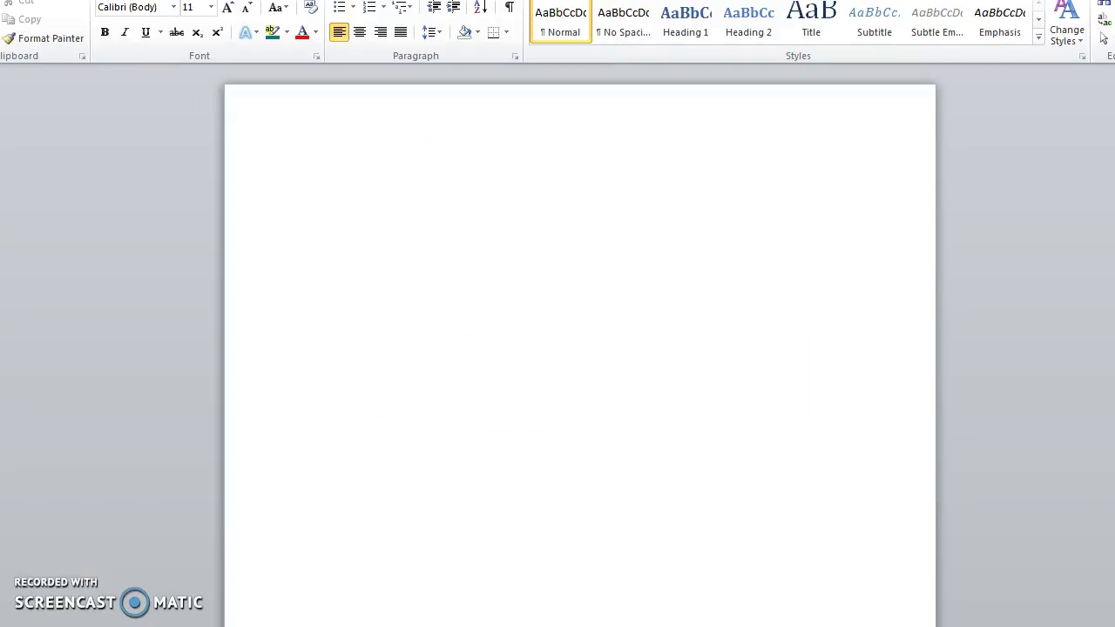
left_click(9, 2)
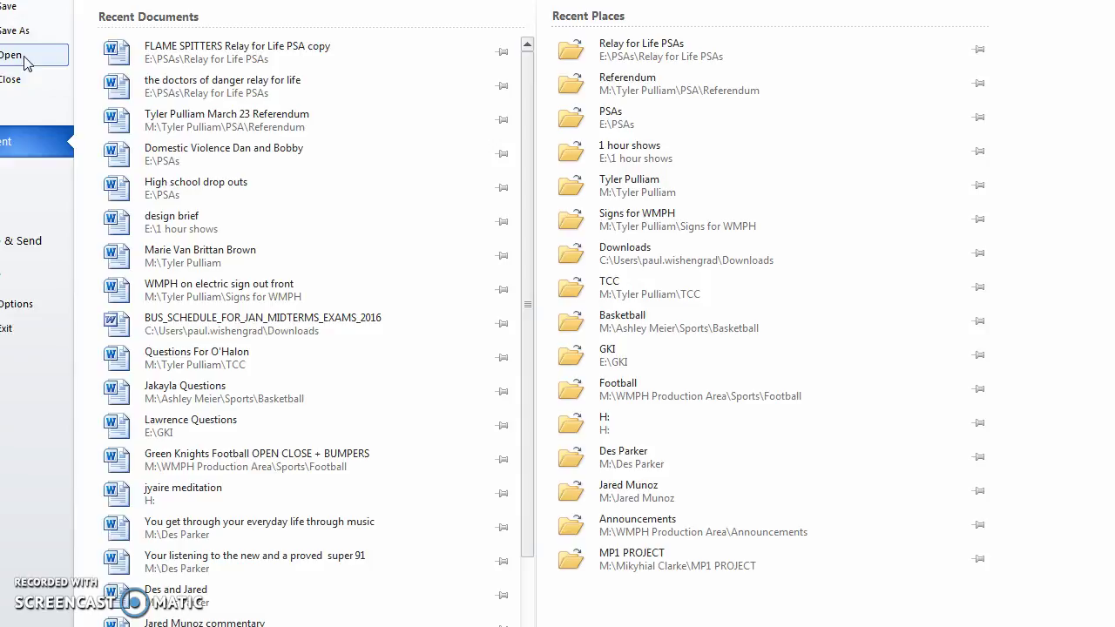
scroll(290, 416, "down", 2)
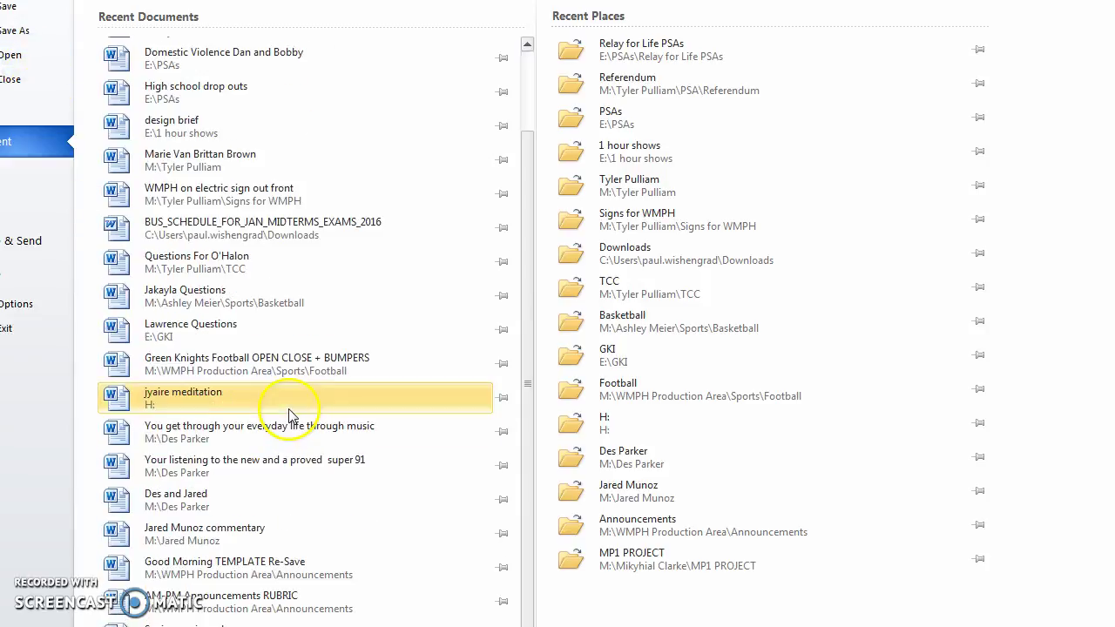
scroll(262, 453, "up", 2)
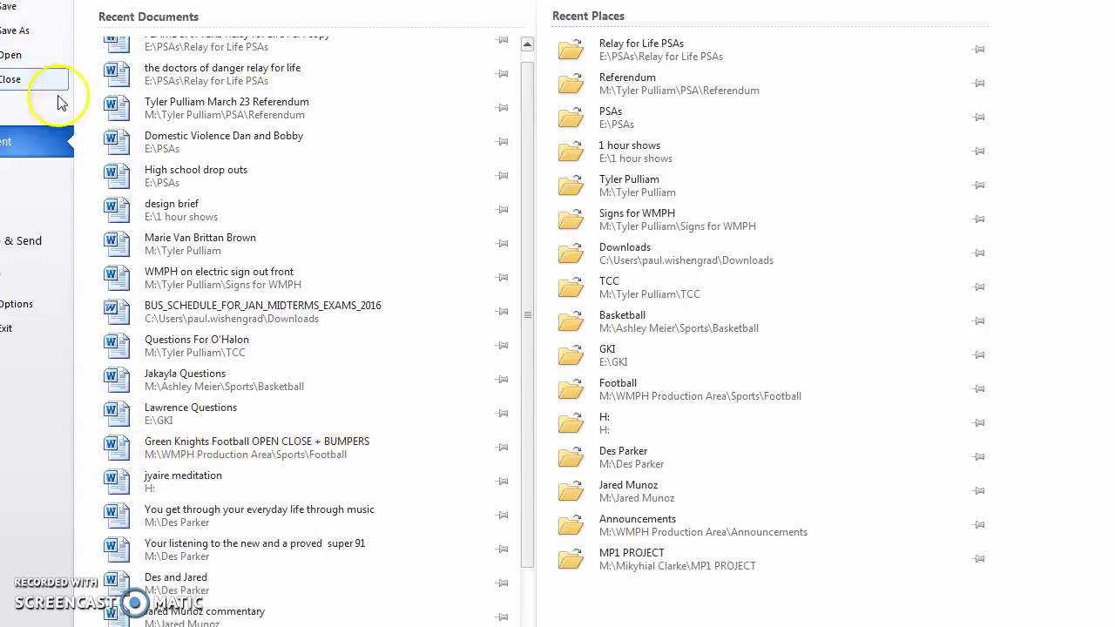
left_click(13, 58)
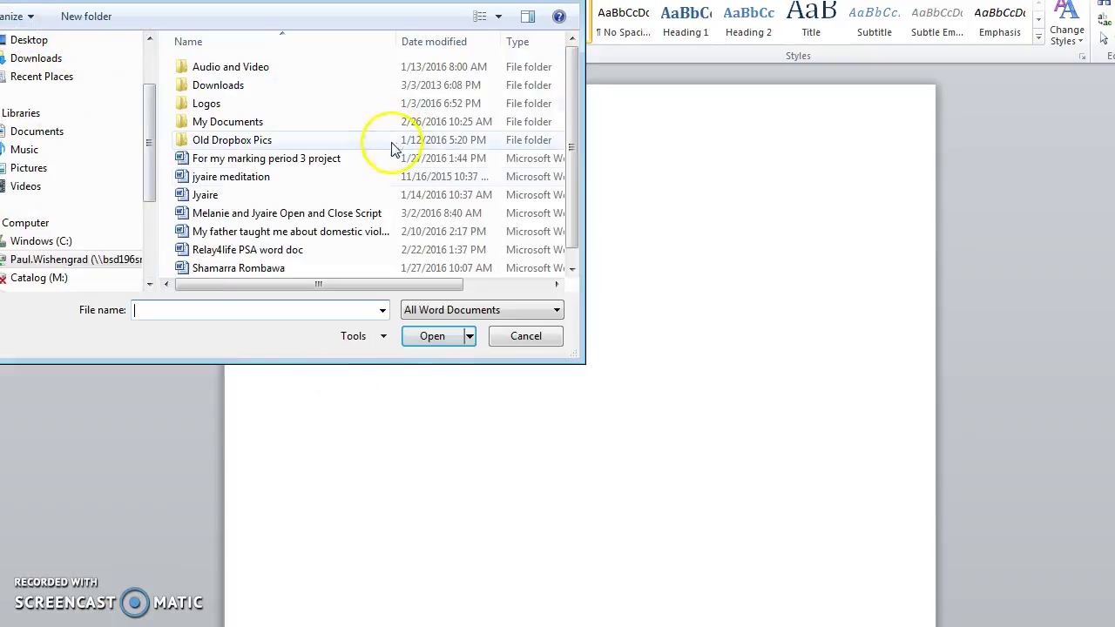
double_click(279, 214)
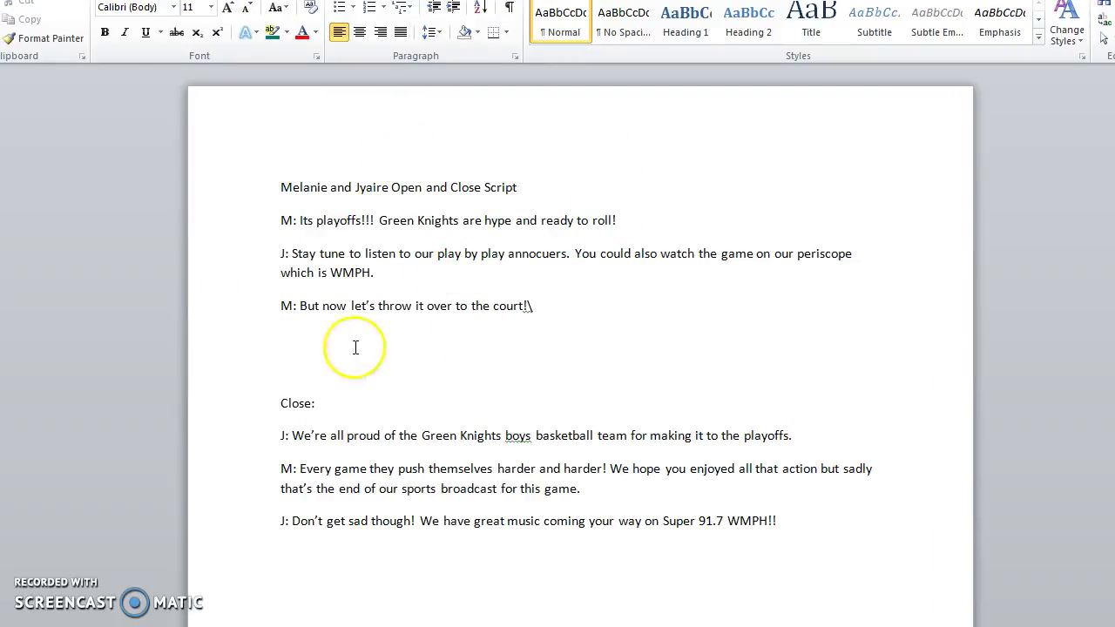
scroll(479, 272, "down", 2)
scroll(486, 278, "up", 2)
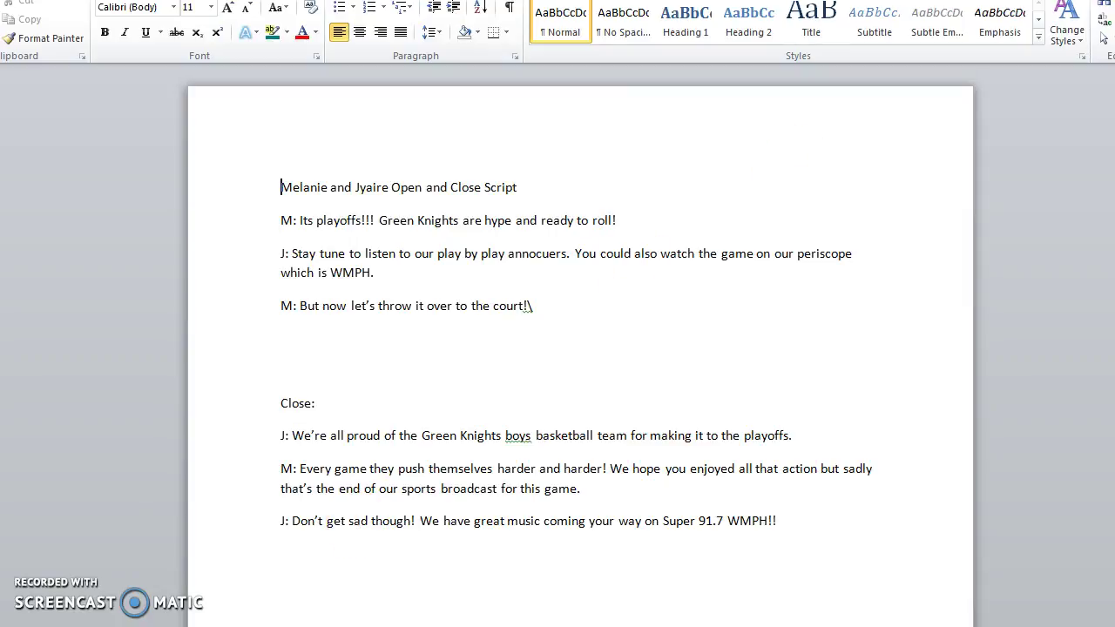
Shrink Word and place its script window above Audition so both are visible.
left_click_drag(652, 0, 331, 0)
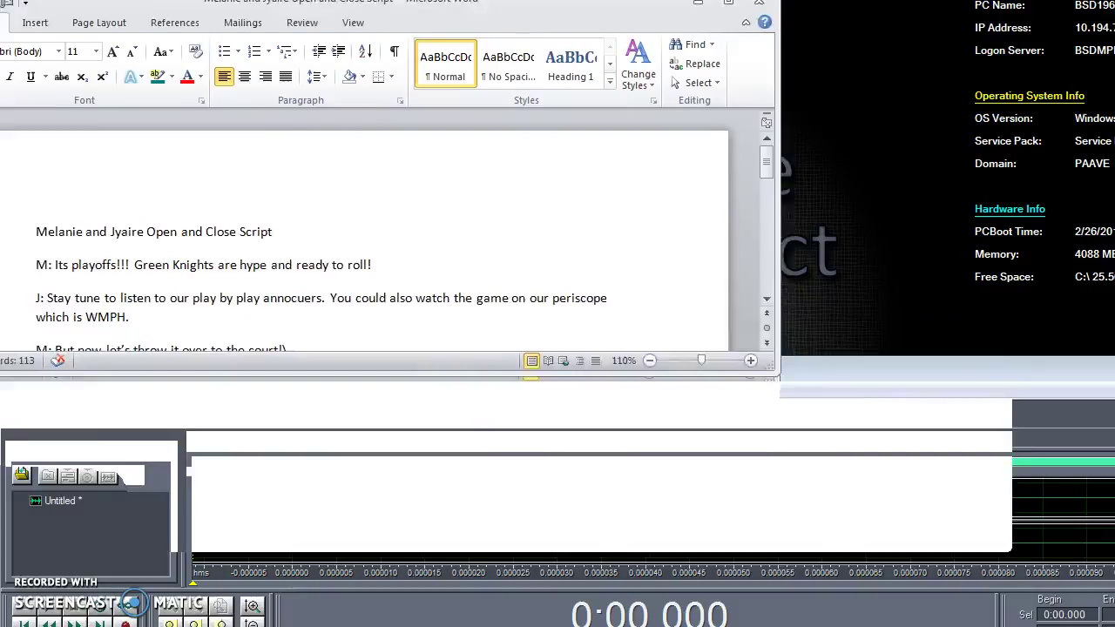
left_click_drag(767, 423, 719, 330)
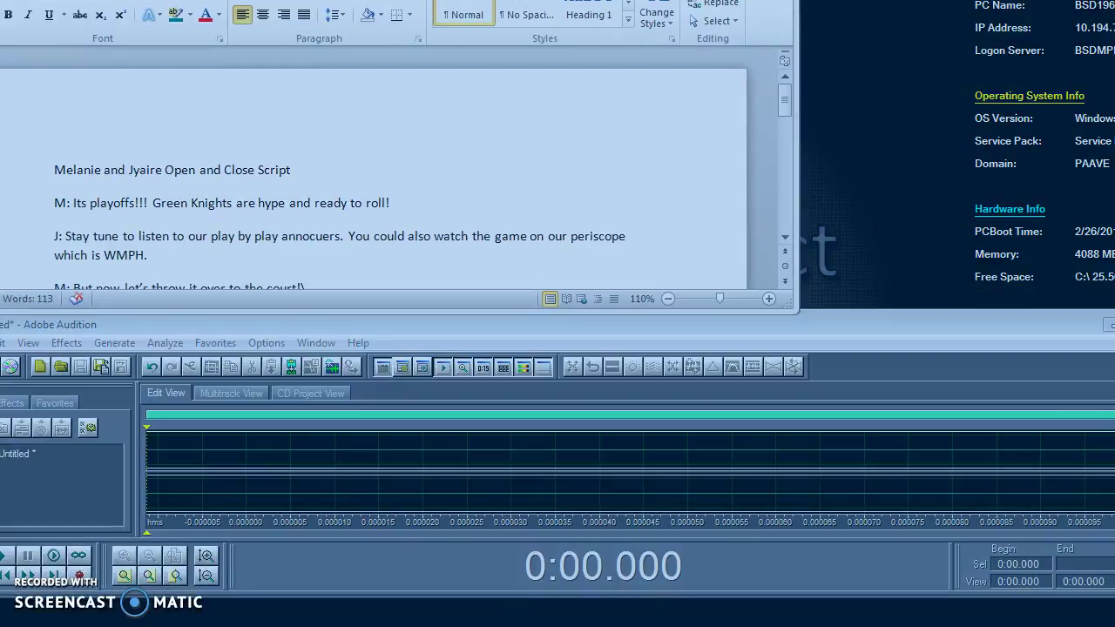
left_click(751, 0)
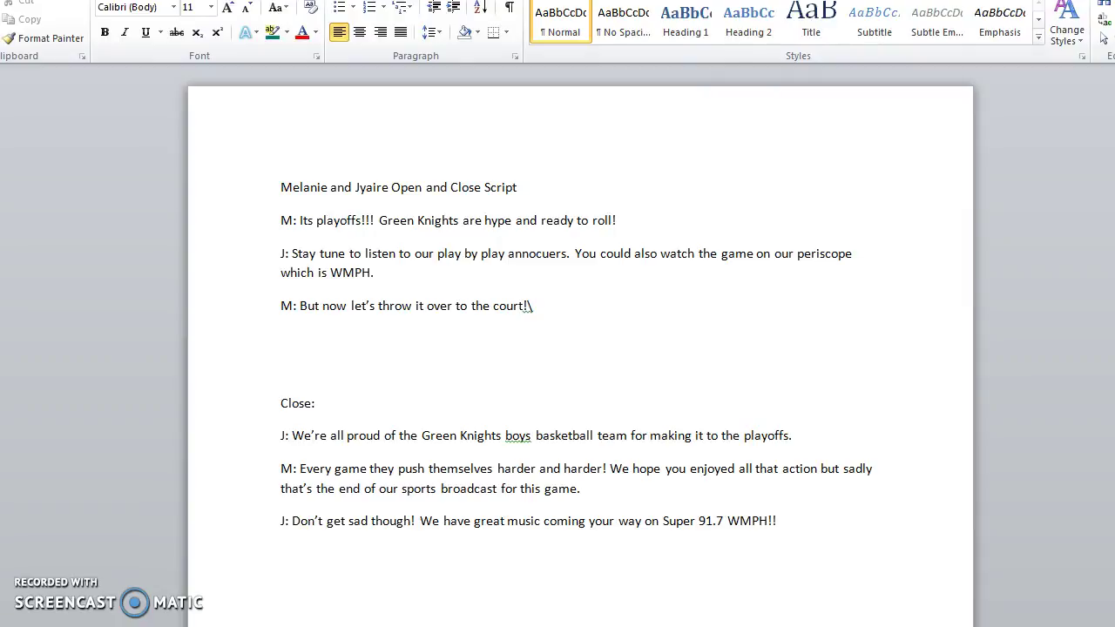
left_click(1085, 0)
left_click(785, 237)
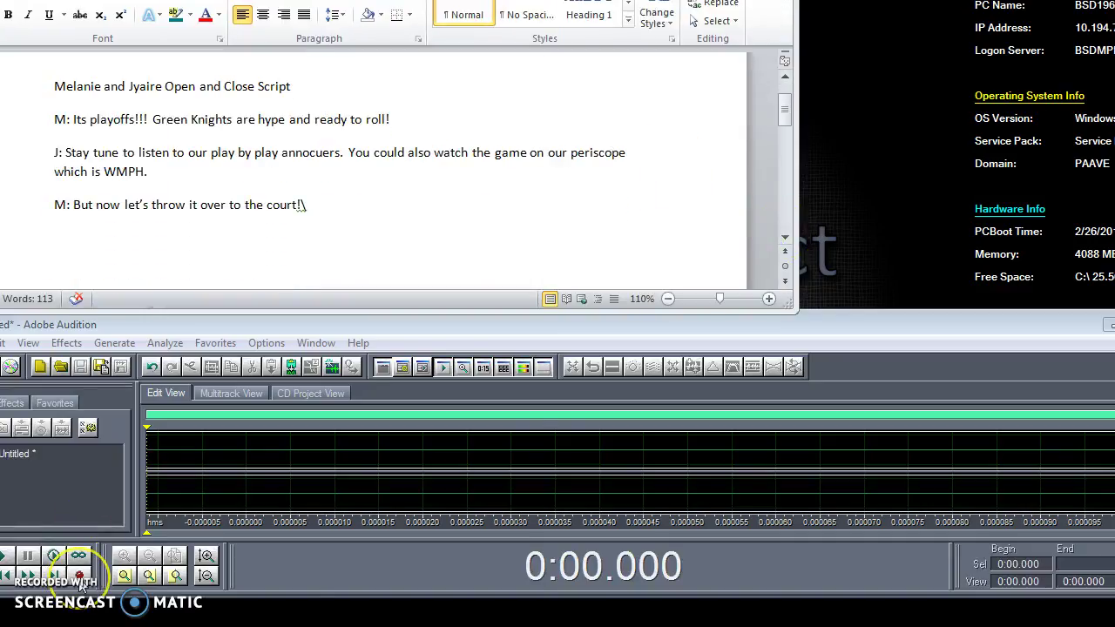
Record a roughly 15-second stereo take while reading the script aloud.
left_click(79, 578)
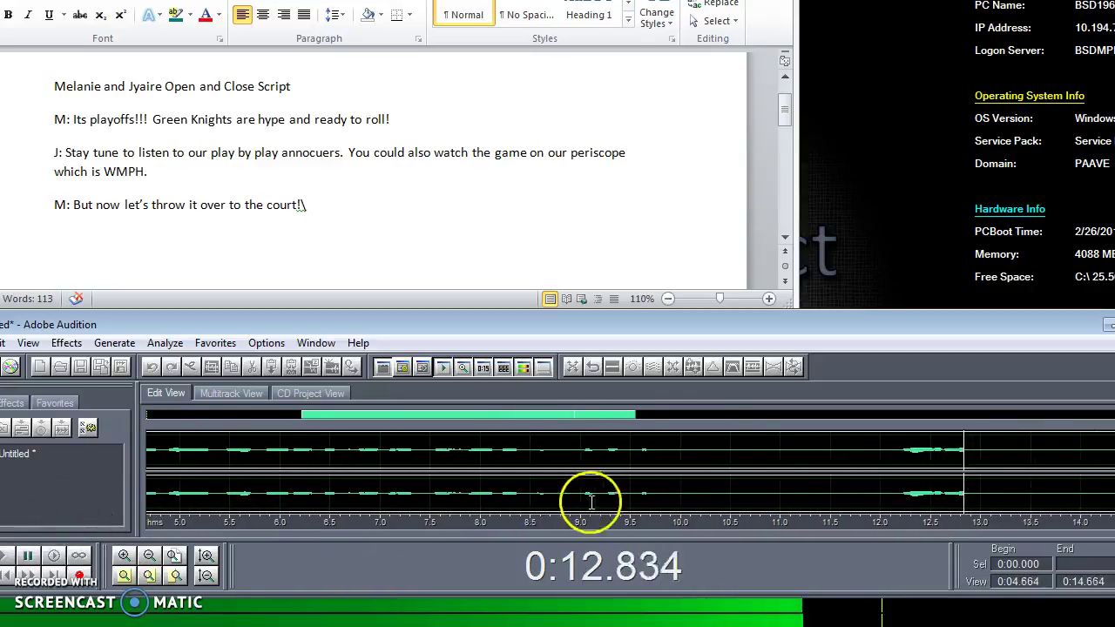
left_click_drag(646, 329, 713, 324)
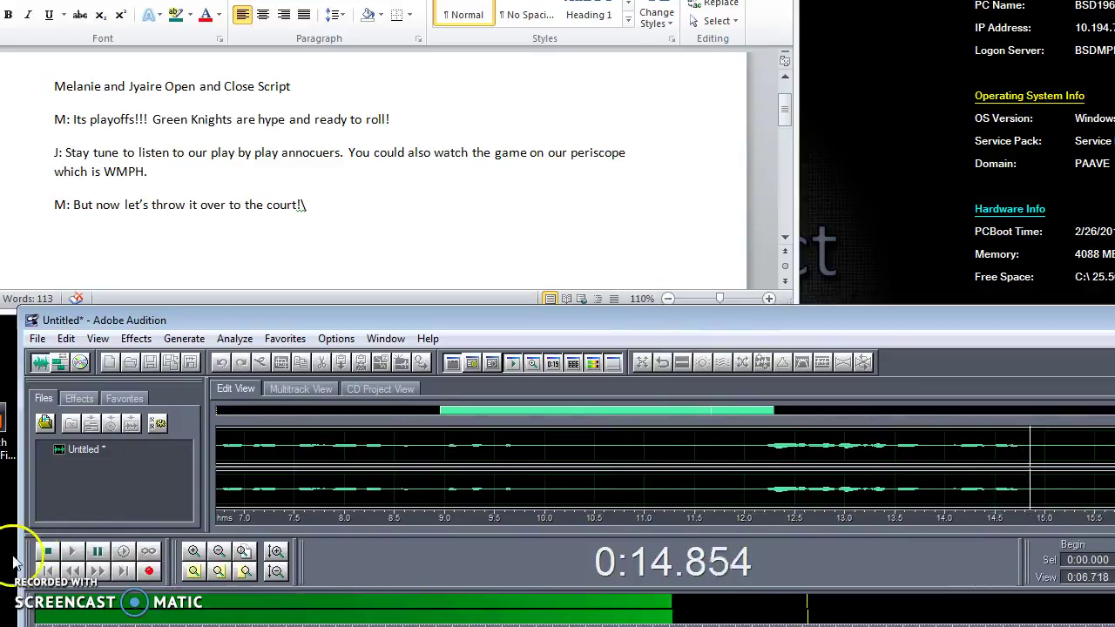
left_click(148, 573)
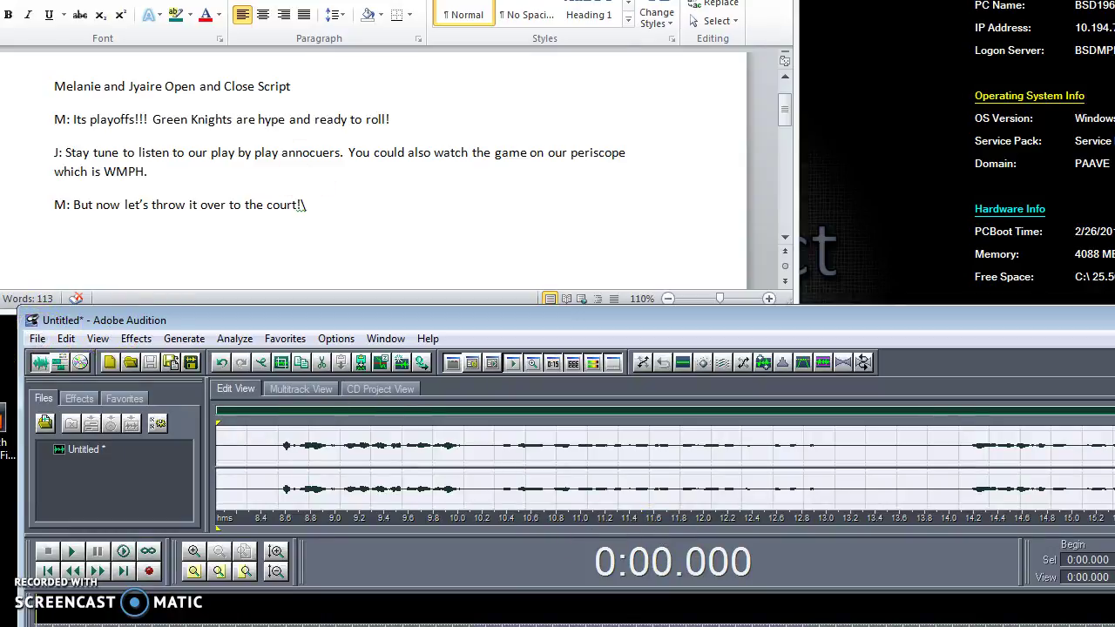
Close the Word script and maximize the Audition window.
left_click(791, 39)
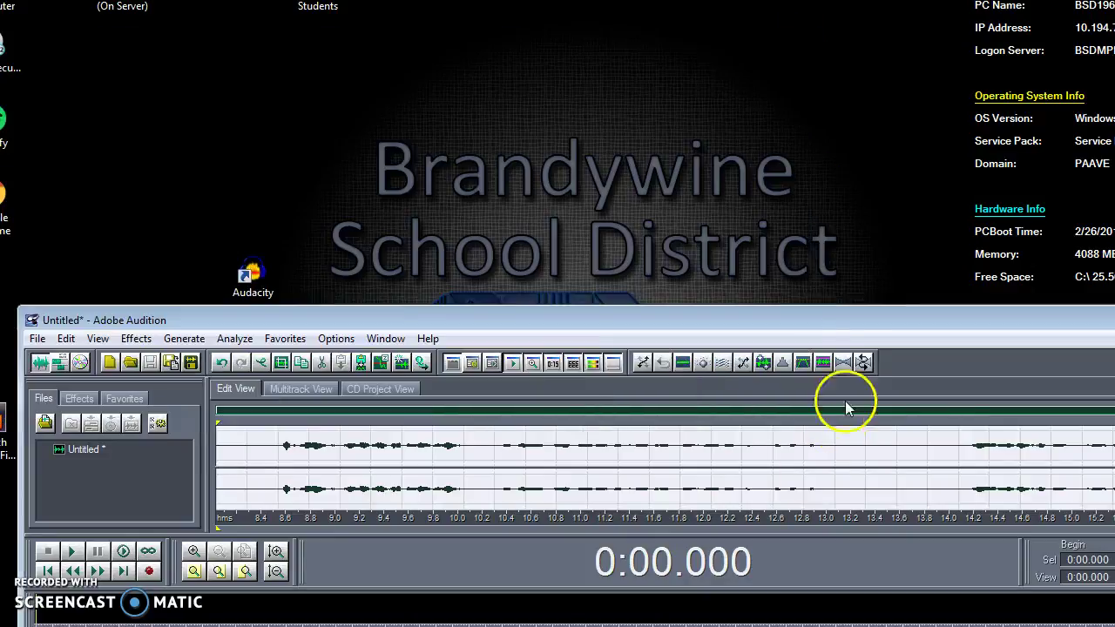
left_click_drag(824, 319, 813, 203)
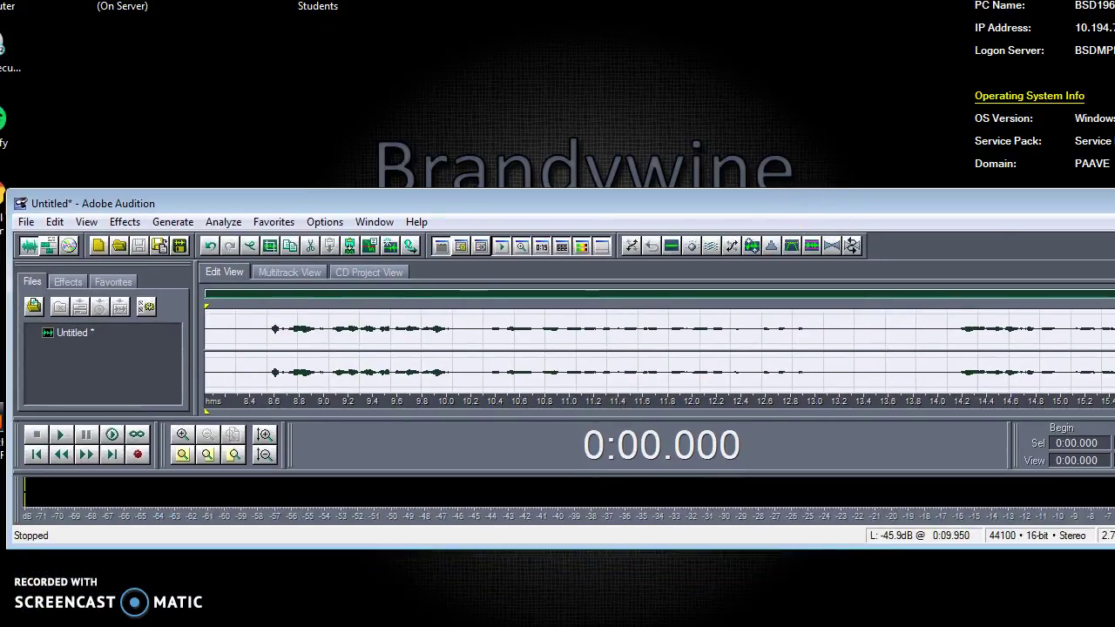
double_click(261, 203)
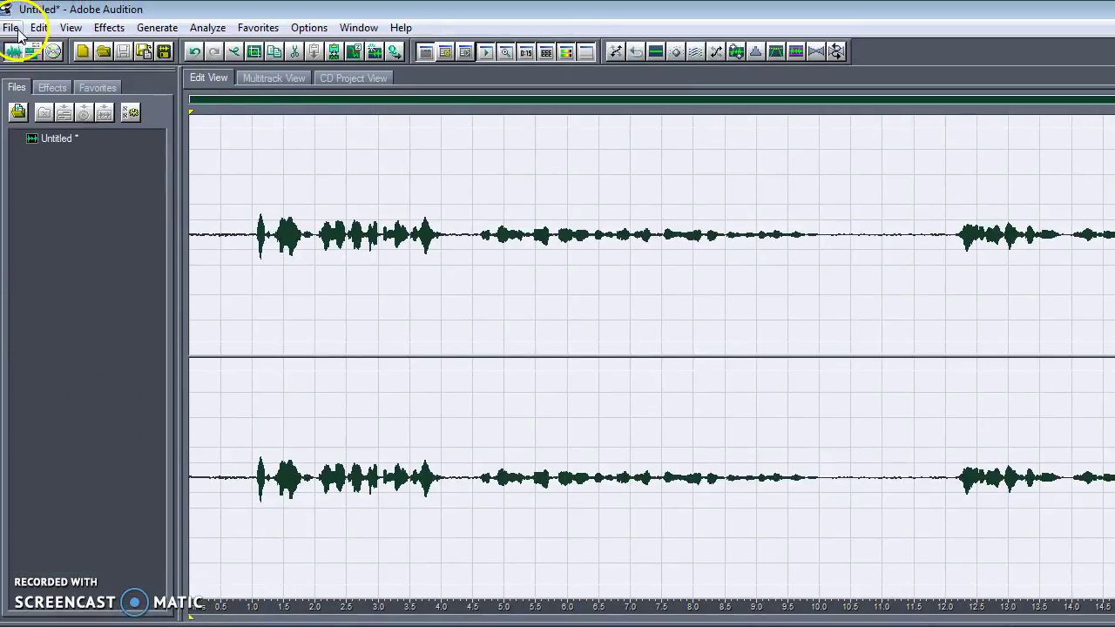
Start Save As and point the save location to the Catalog (M:) drive.
left_click(10, 28)
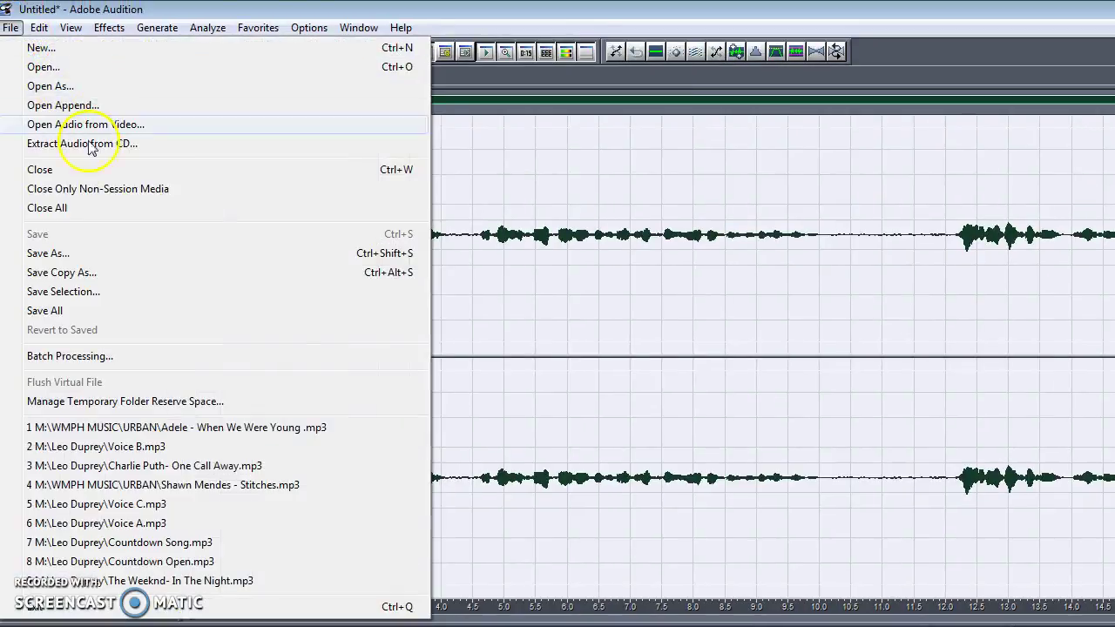
left_click(96, 254)
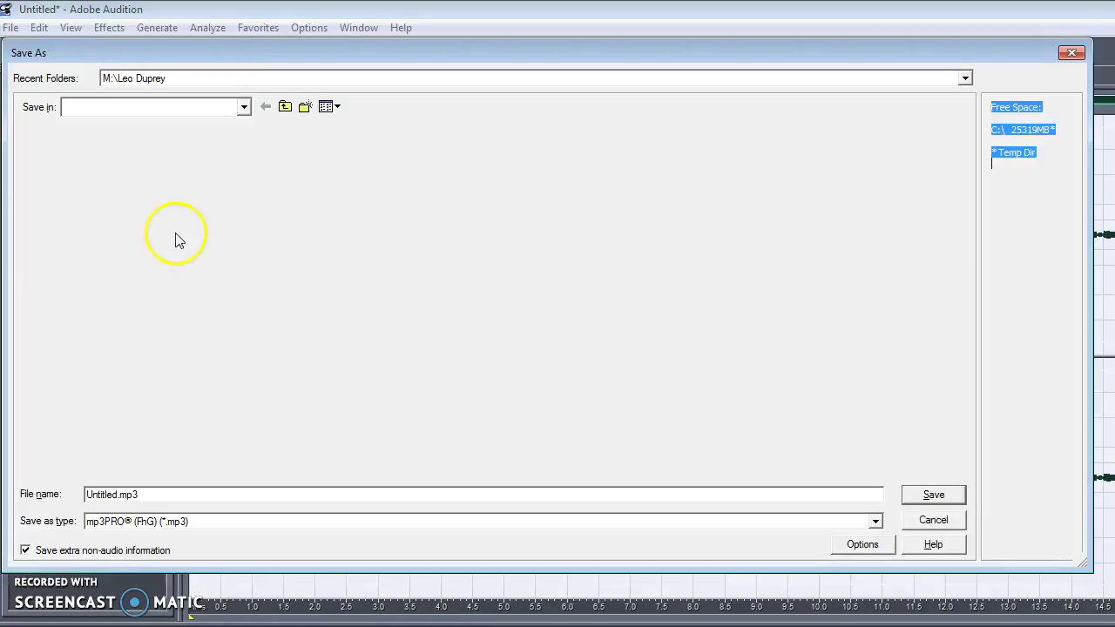
left_click(219, 108)
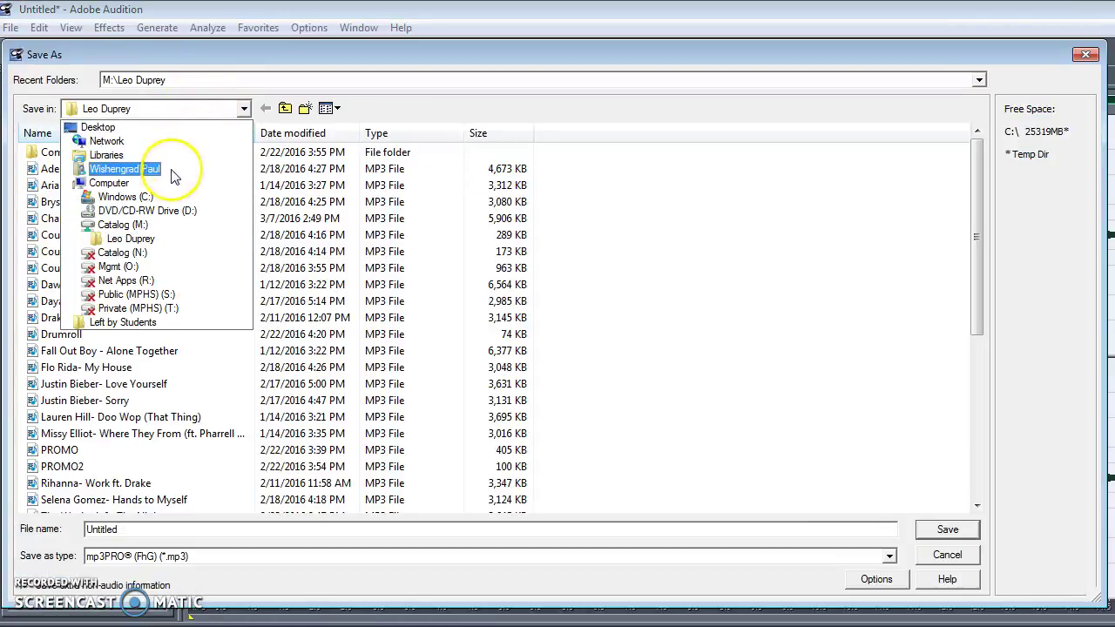
left_click(122, 224)
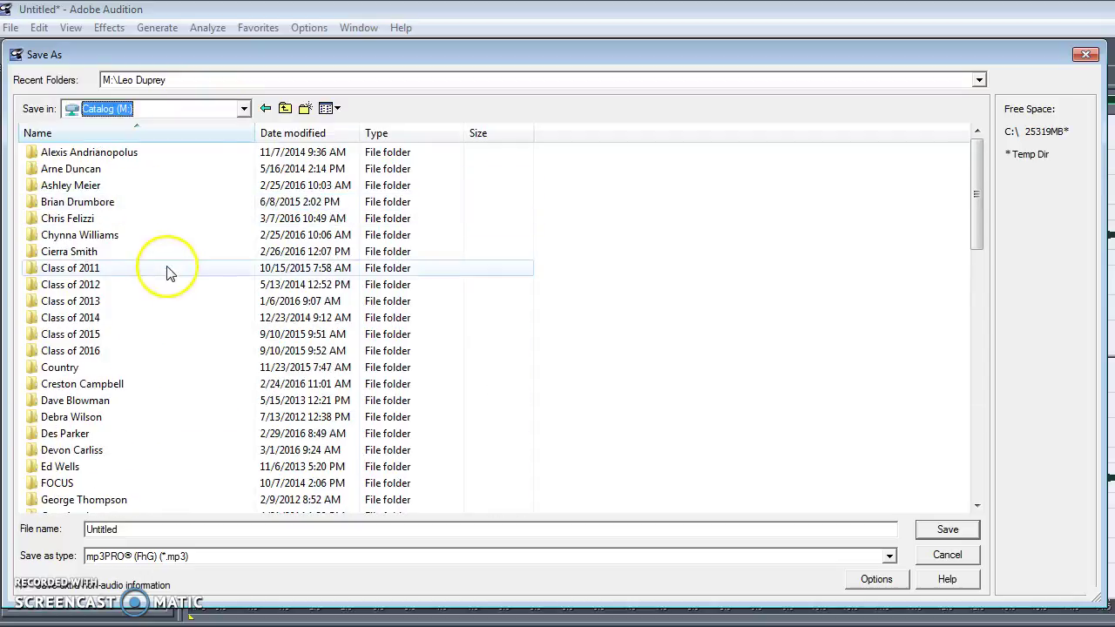
left_click_drag(976, 209, 990, 323)
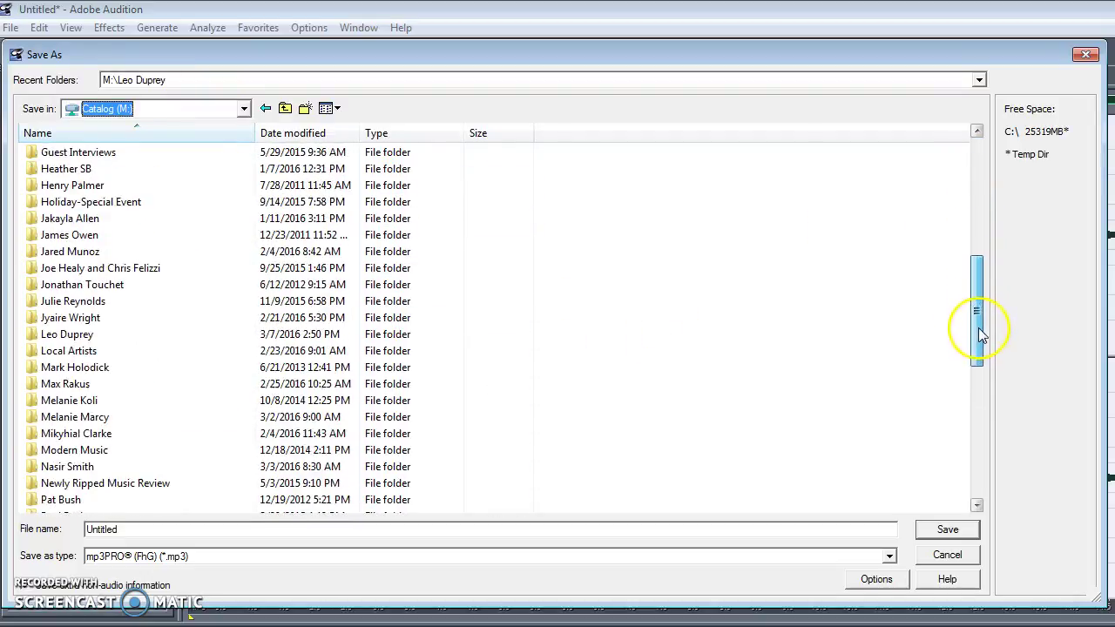
In the student's folder, replace Untitled with the students' names plus 'tutorial', keeping mp3PRO (*.mp3).
double_click(117, 416)
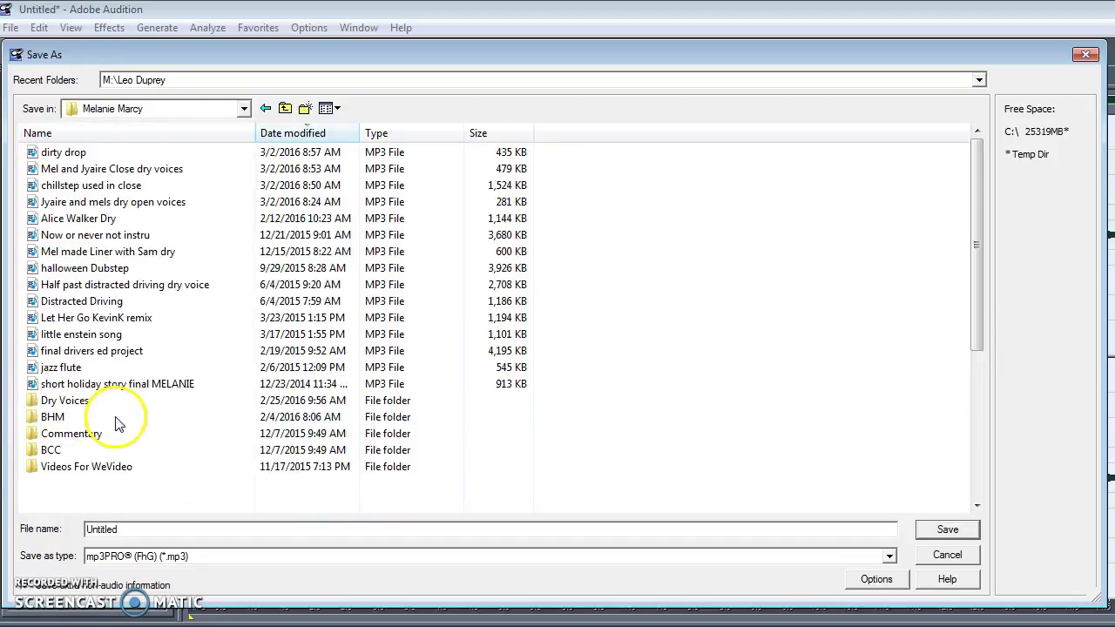
left_click_drag(149, 529, 9, 534)
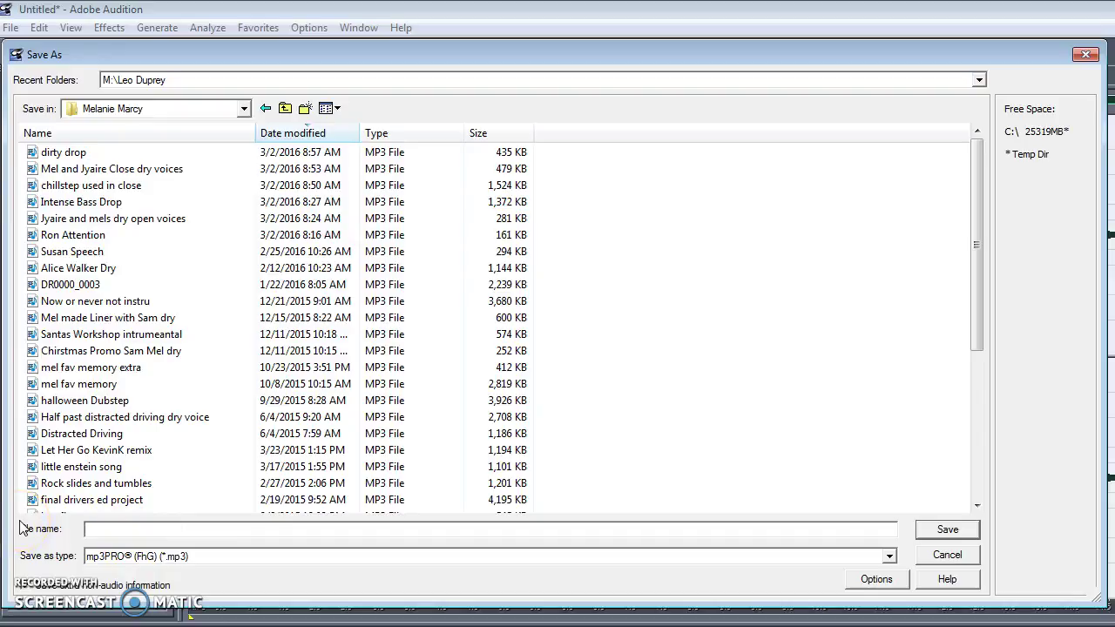
type("jy")
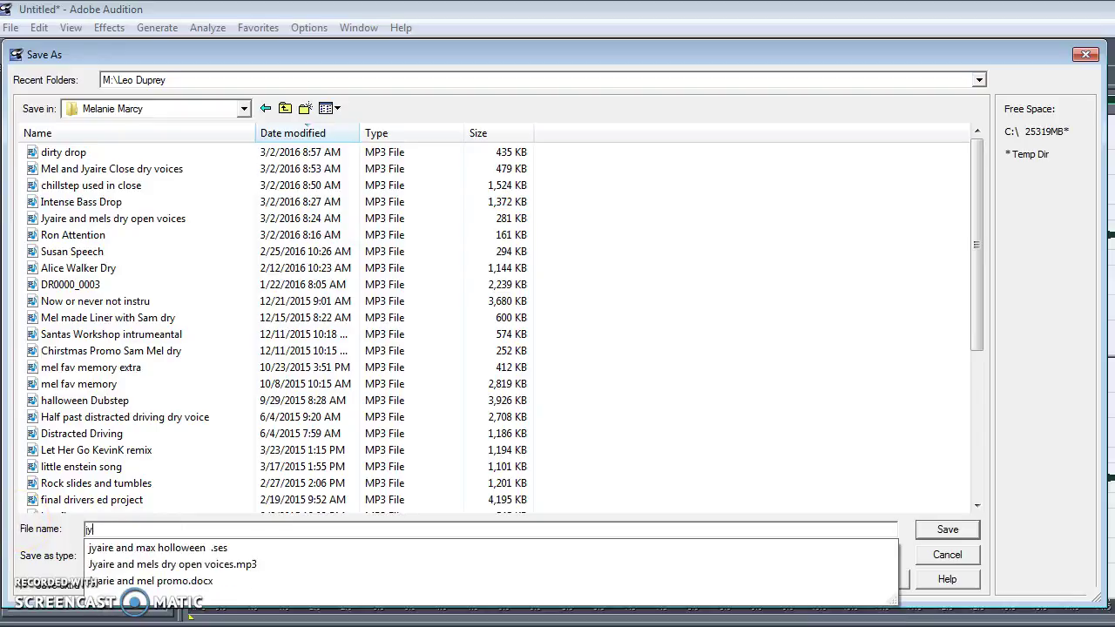
type("aire and m")
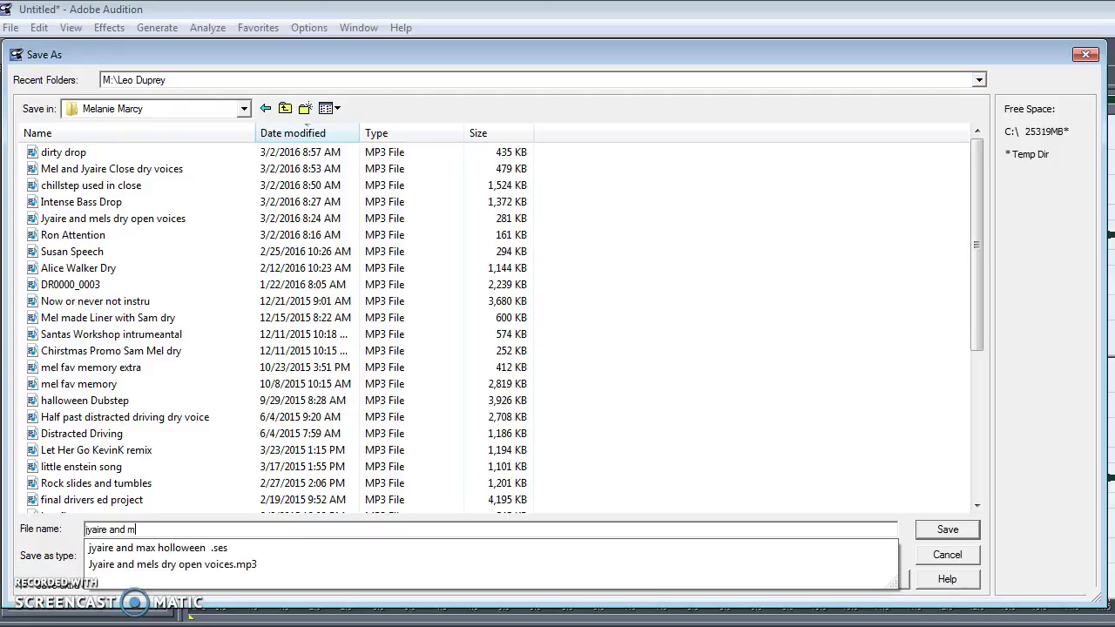
type("el toruial")
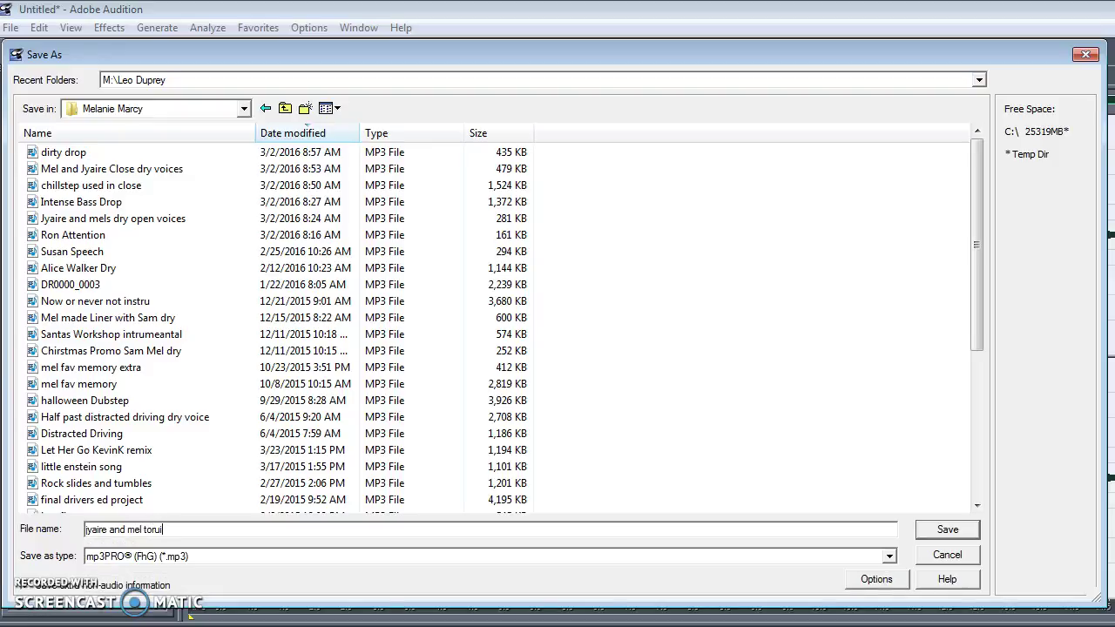
left_click_drag(169, 528, 139, 529)
left_click(204, 529)
double_click(202, 529)
left_click(194, 530)
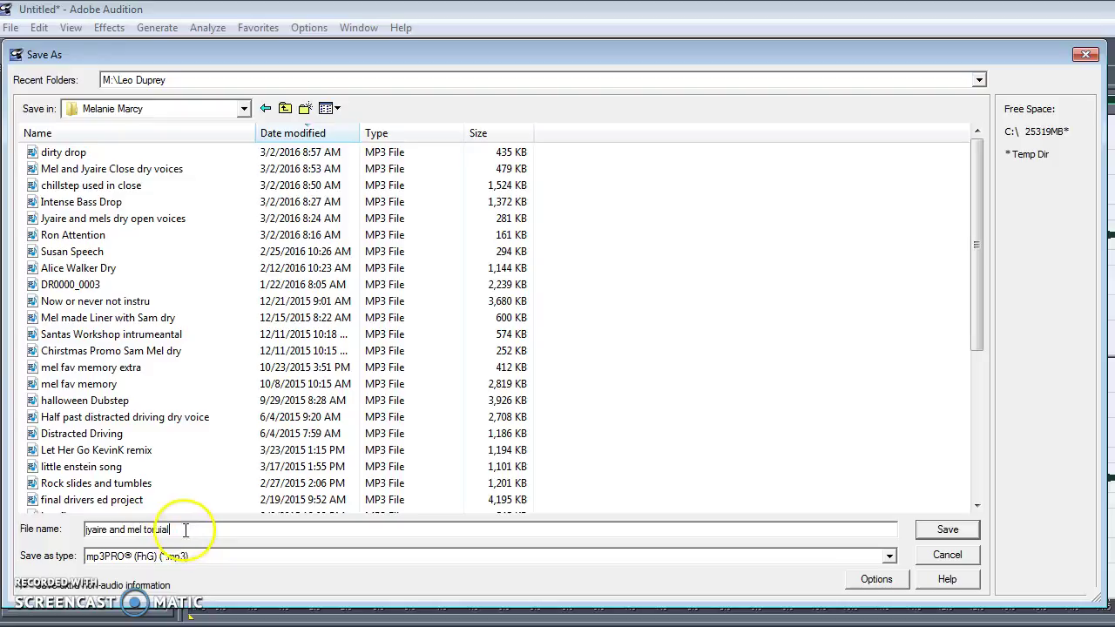
double_click(197, 529)
left_click(204, 532)
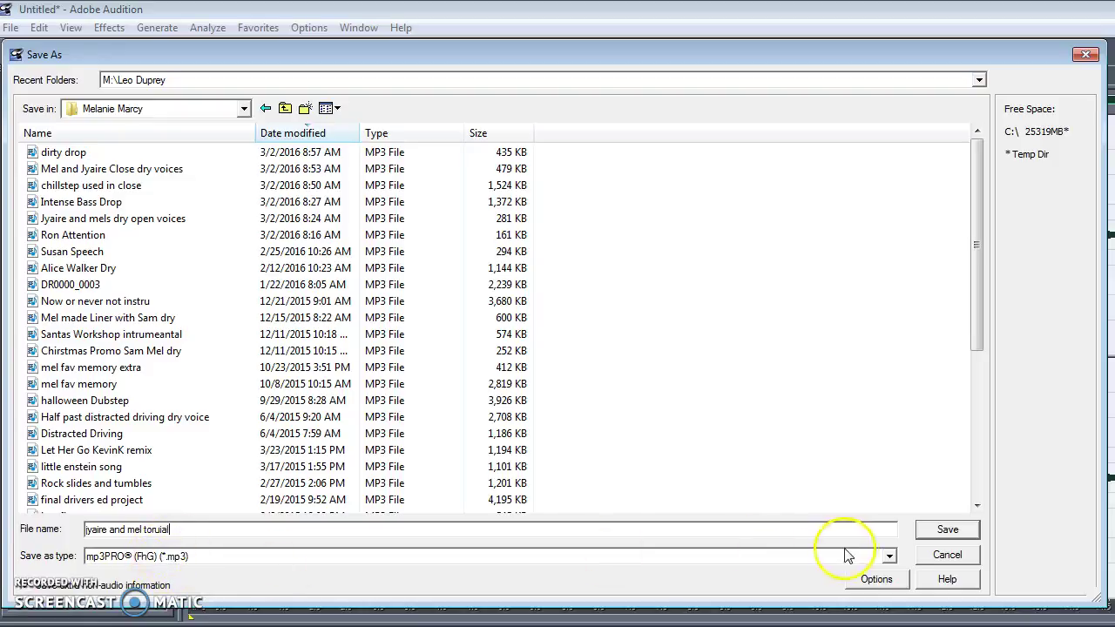
left_click(889, 555)
left_click(890, 557)
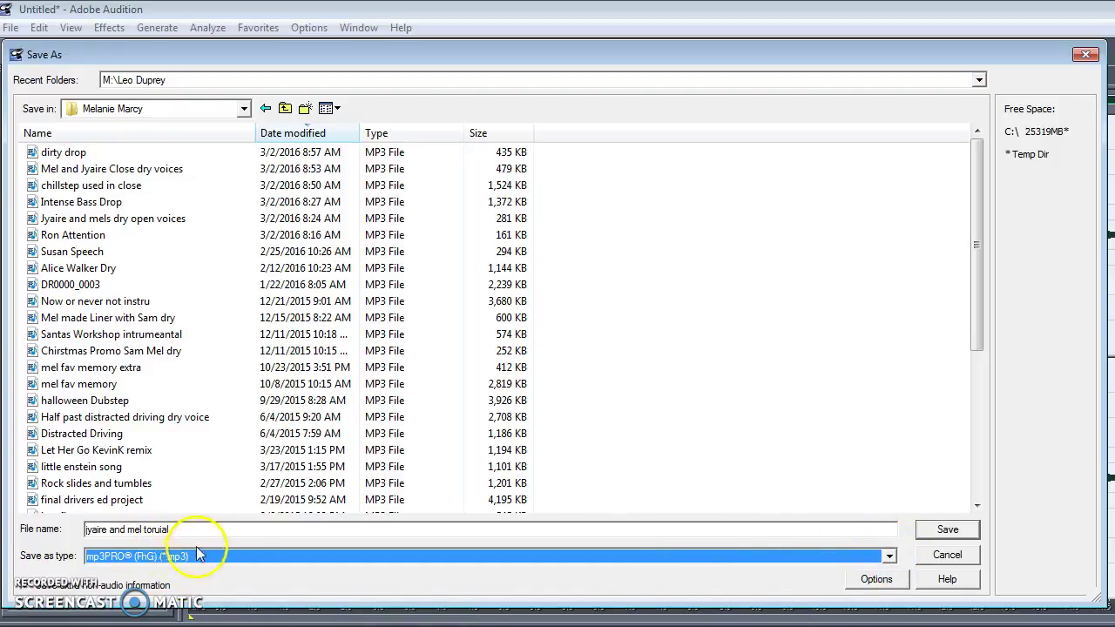
Save the take as an mp3PRO MP3 and let the file finish writing.
left_click(961, 537)
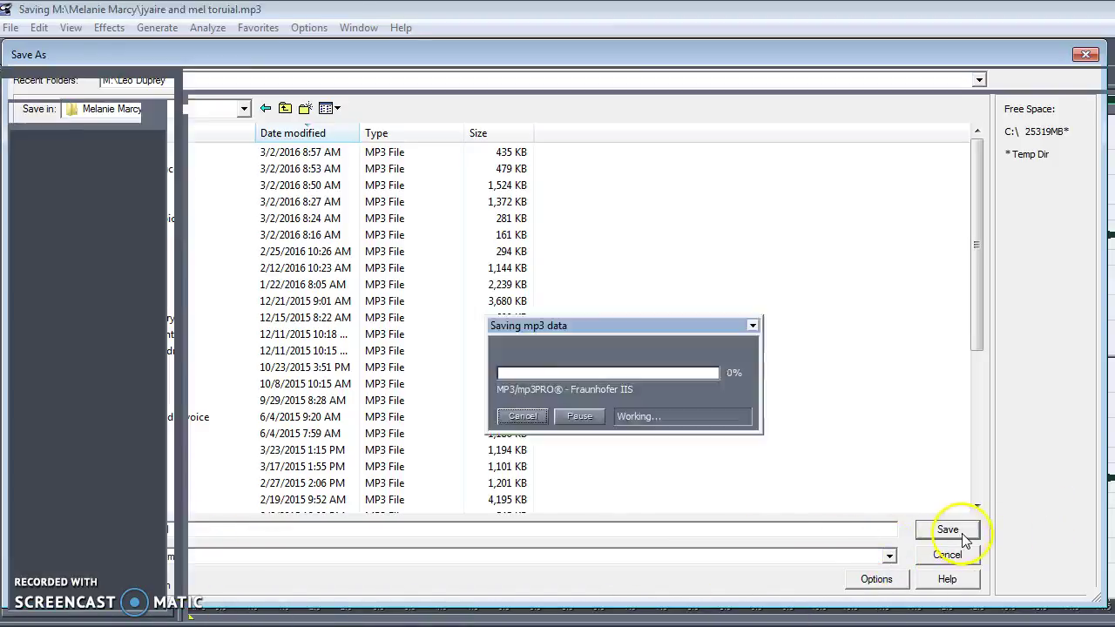